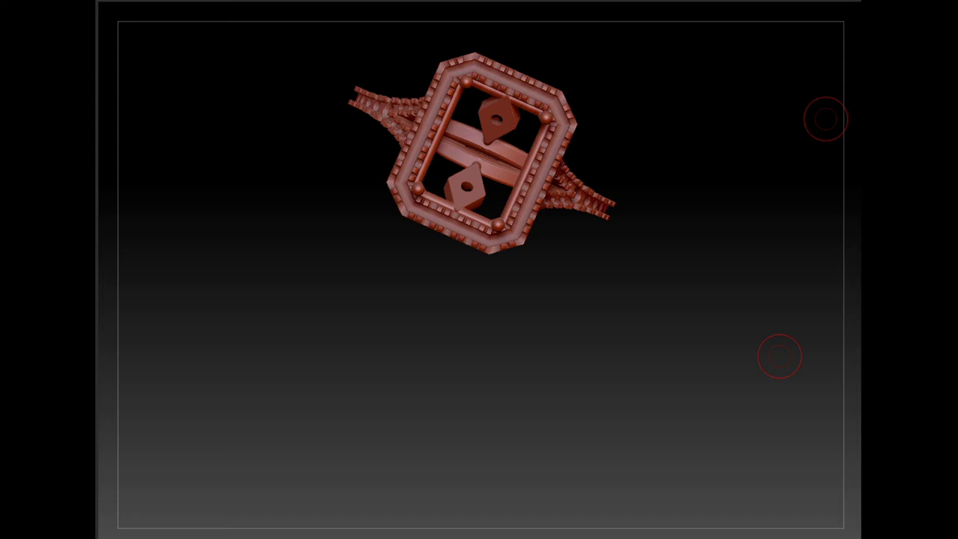
Tilt the ring from top-down into a three-quarter view of the halo and prongs, recentred.
{"action": "mouse_move", "coordinate": [605, 294]}
{"action": "left_mouse_down"}
{"action": "mouse_move", "coordinate": [605, 278]}
{"action": "mouse_move", "coordinate": [547, 243]}
{"action": "mouse_move", "coordinate": [551, 231]}
{"action": "mouse_move", "coordinate": [523, 347]}
{"action": "left_mouse_up"}
{"action": "key", "text": "f"}
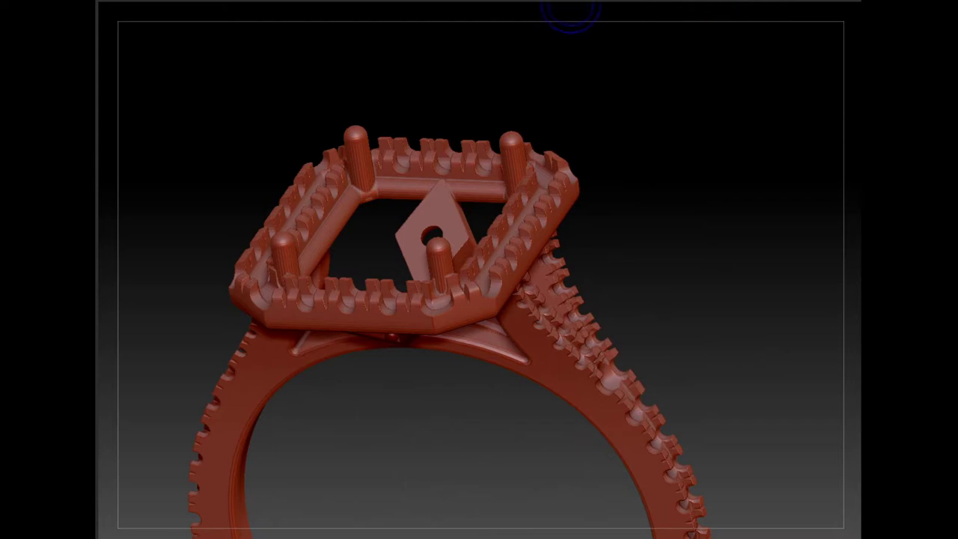
Zoom close on the octagonal halo and orbit it to show the holed diamond pieces and cross bars.
{"action": "mouse_move", "coordinate": [519, 156]}
{"action": "left_mouse_down"}
{"action": "mouse_move", "coordinate": [519, 265]}
{"action": "mouse_move", "coordinate": [513, 253]}
{"action": "mouse_move", "coordinate": [524, 263]}
{"action": "left_mouse_up"}
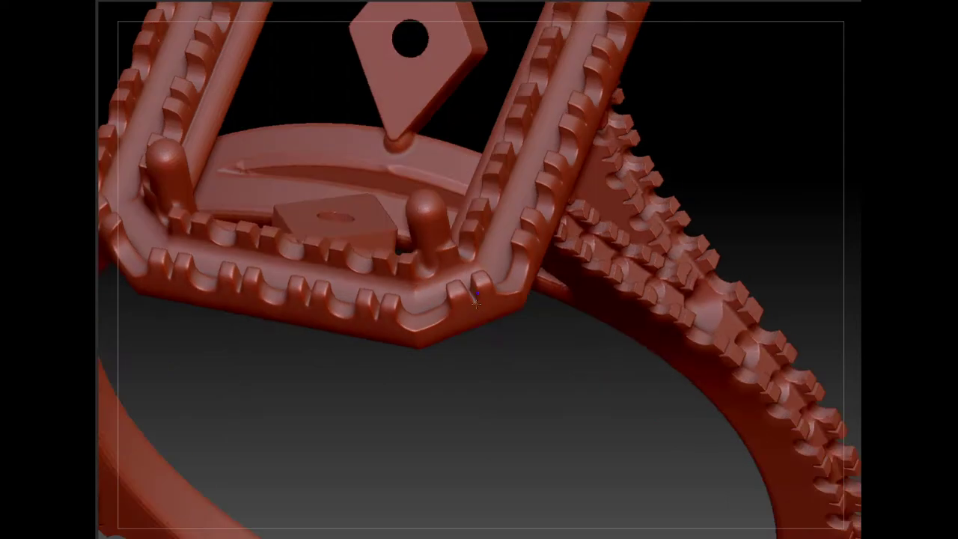
{"action": "left_click_drag", "start_coordinate": [442, 255], "coordinate": [449, 256]}
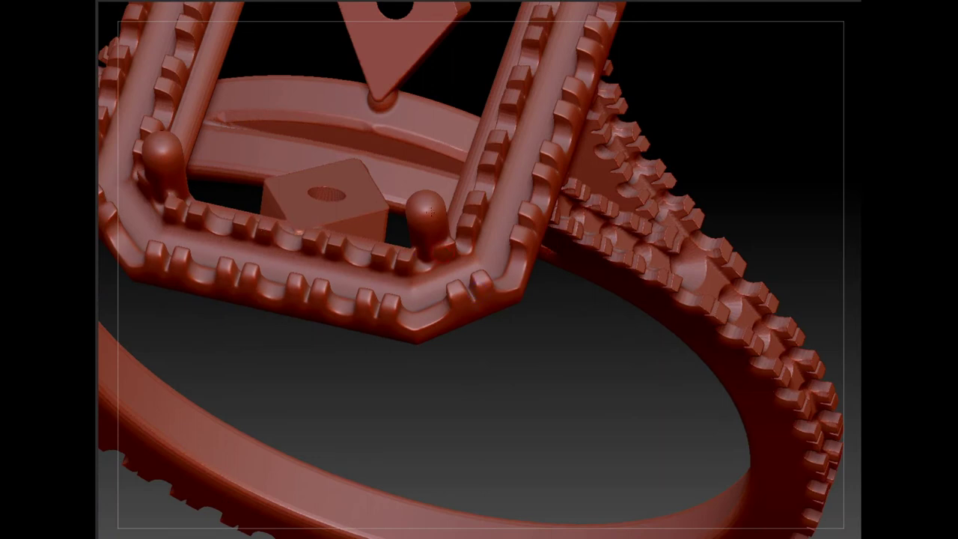
{"action": "left_click_drag", "start_coordinate": [546, 177], "coordinate": [467, 409]}
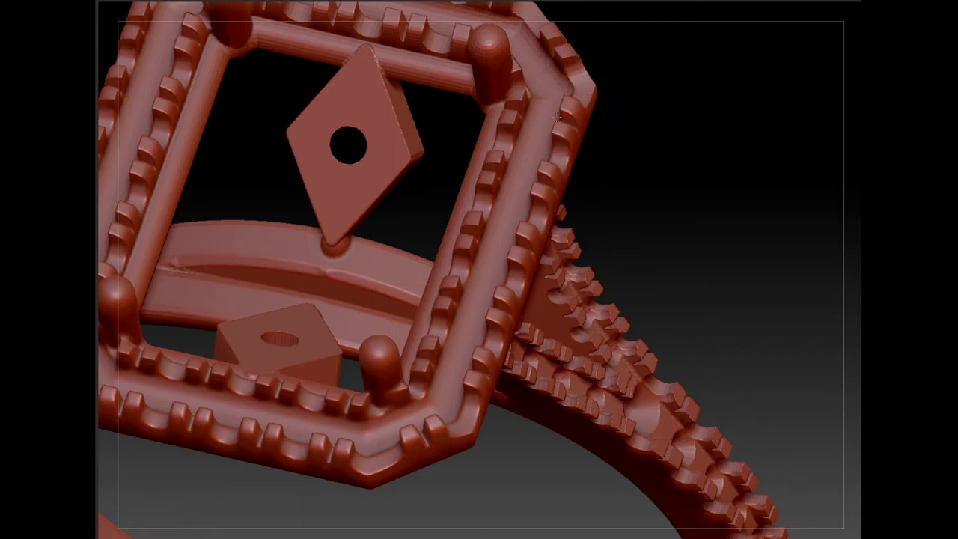
{"action": "left_click_drag", "start_coordinate": [555, 116], "coordinate": [577, 203]}
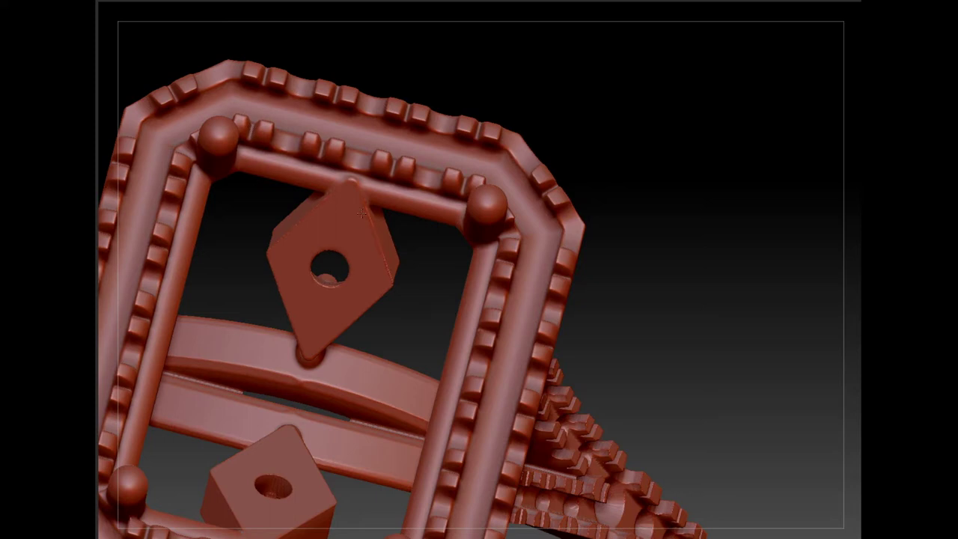
Frame the whole ring and tilt it to a three-quarter angle showing the beaded split shank.
{"action": "right_click", "coordinate": [330, 254]}
{"action": "left_click_drag", "start_coordinate": [404, 161], "coordinate": [347, 223]}
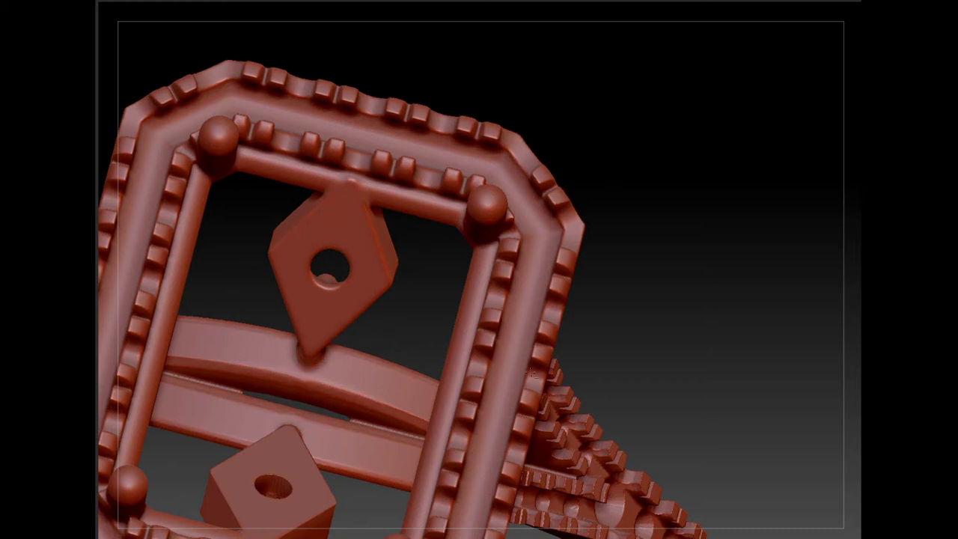
{"action": "key", "text": "f"}
{"action": "mouse_move", "coordinate": [552, 325]}
{"action": "left_mouse_down"}
{"action": "mouse_move", "coordinate": [526, 364]}
{"action": "mouse_move", "coordinate": [513, 363]}
{"action": "left_mouse_up"}
{"action": "scroll", "coordinate": [527, 364], "scroll_direction": "up", "scroll_amount": 5}
{"action": "scroll", "coordinate": [436, 261], "scroll_direction": "up", "scroll_amount": 5}
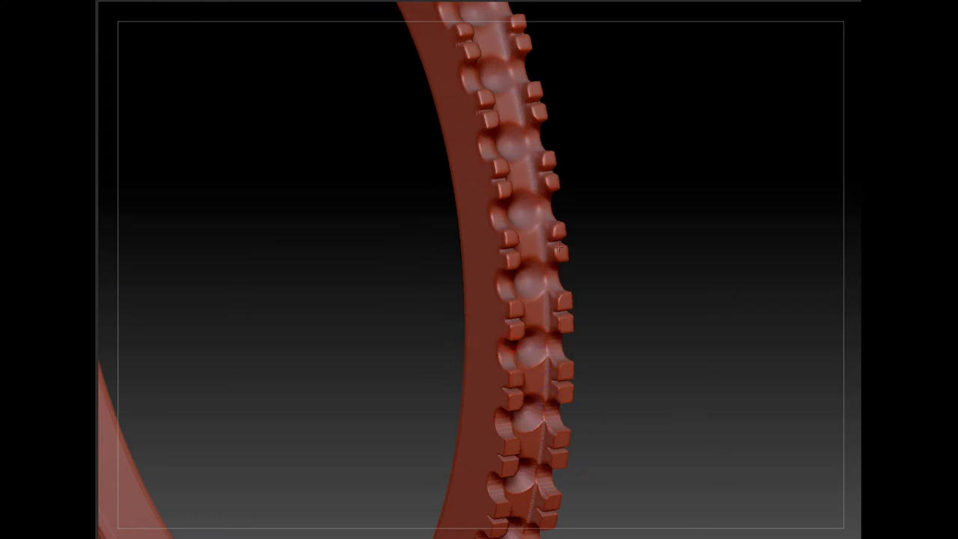
Rotate past the studded band to reveal the plain notched lower loop and the diamond gallery piece.
{"action": "right_click_drag", "start_coordinate": [520, 357], "coordinate": [514, 329]}
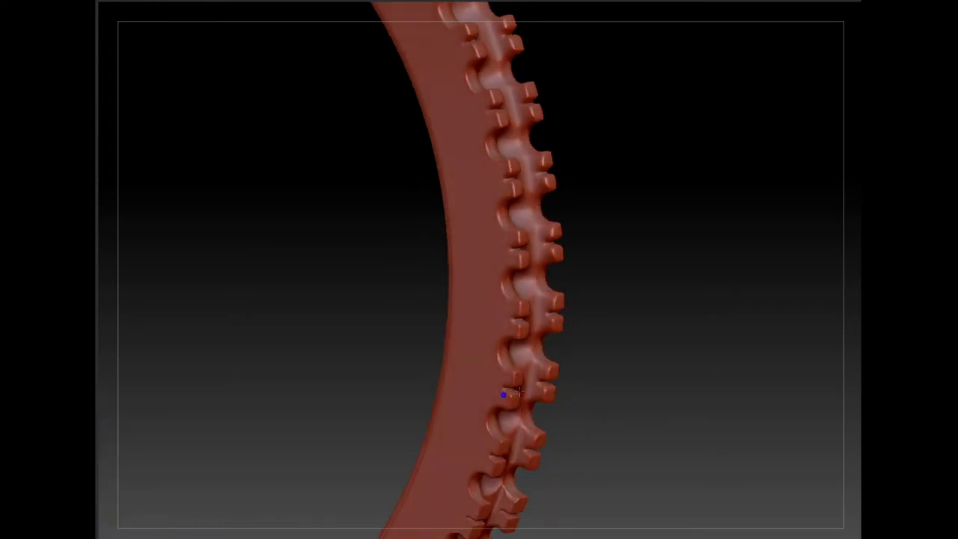
{"action": "right_click_drag", "start_coordinate": [548, 296], "coordinate": [471, 300]}
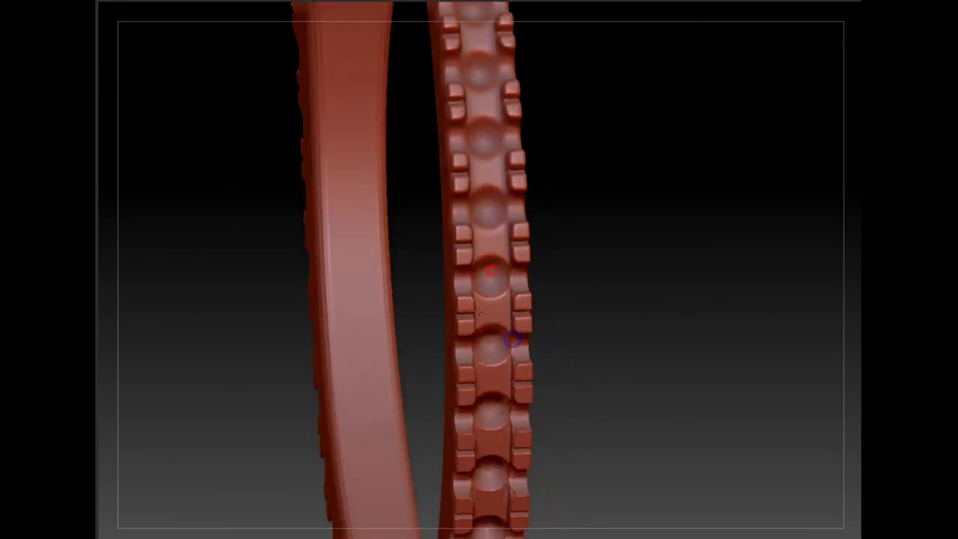
{"action": "right_click_drag", "start_coordinate": [472, 507], "coordinate": [529, 486]}
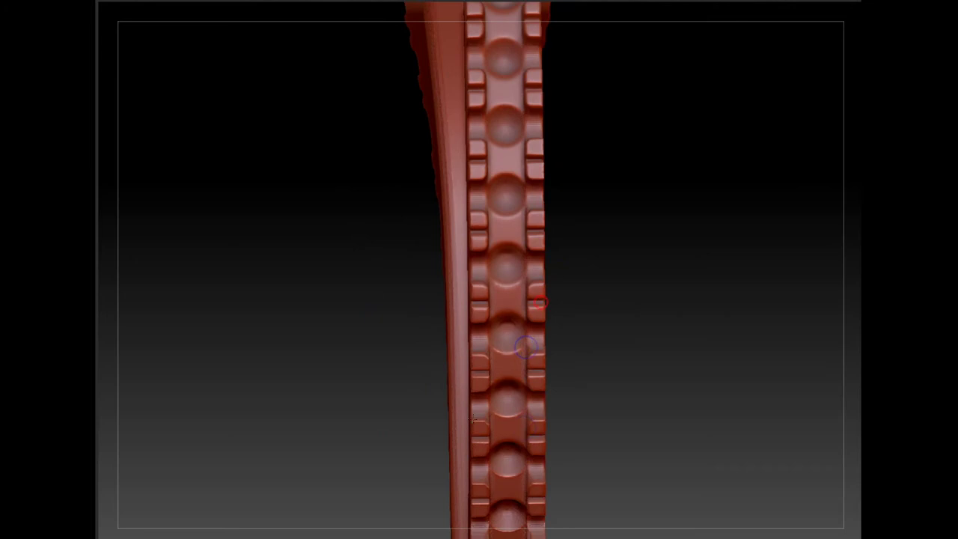
{"action": "right_click_drag", "start_coordinate": [526, 347], "coordinate": [562, 256]}
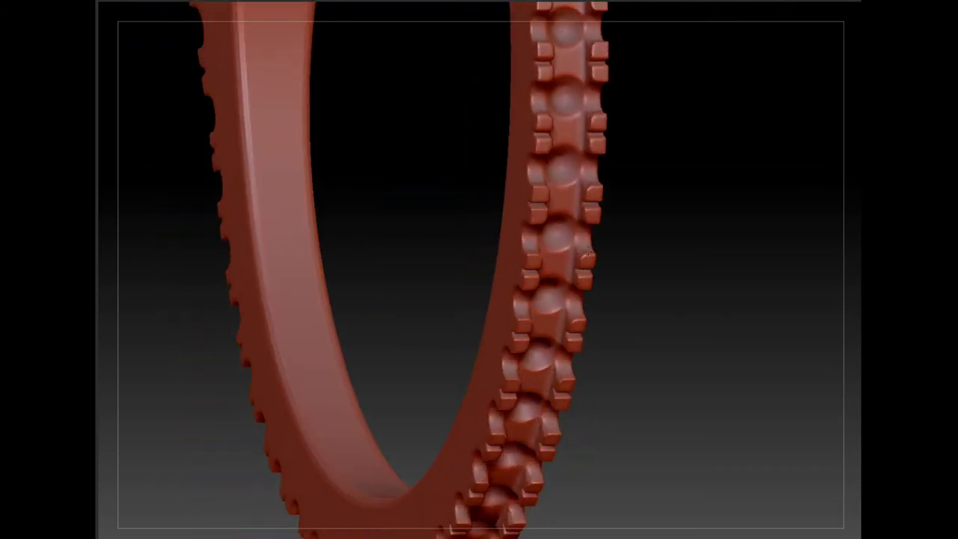
{"action": "right_click_drag", "start_coordinate": [589, 256], "coordinate": [583, 267]}
{"action": "right_click_drag", "start_coordinate": [566, 349], "coordinate": [551, 342]}
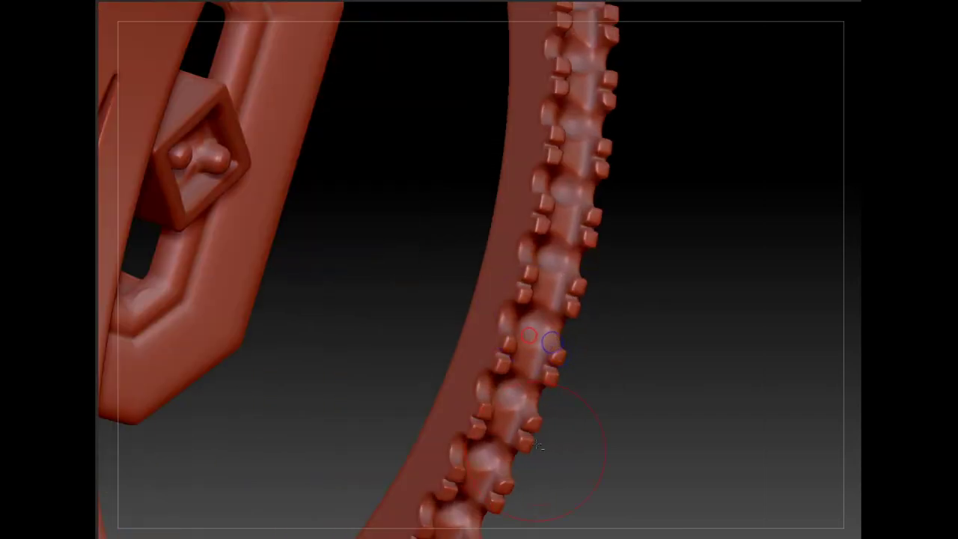
{"action": "right_click_drag", "start_coordinate": [566, 447], "coordinate": [546, 299]}
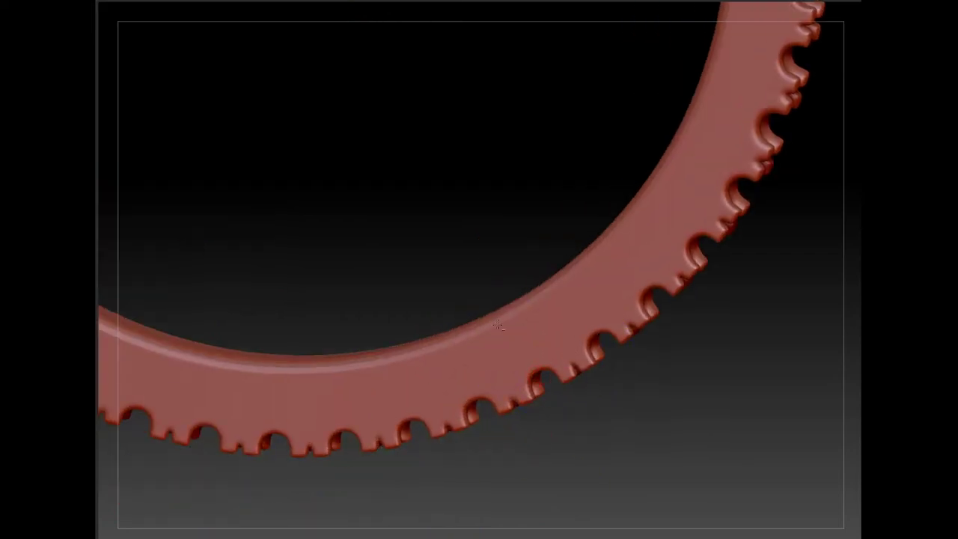
Zoom in on the notched band's rounded cutouts and stepped square tabs along its outer edge.
{"action": "right_click_drag", "start_coordinate": [498, 324], "coordinate": [609, 205]}
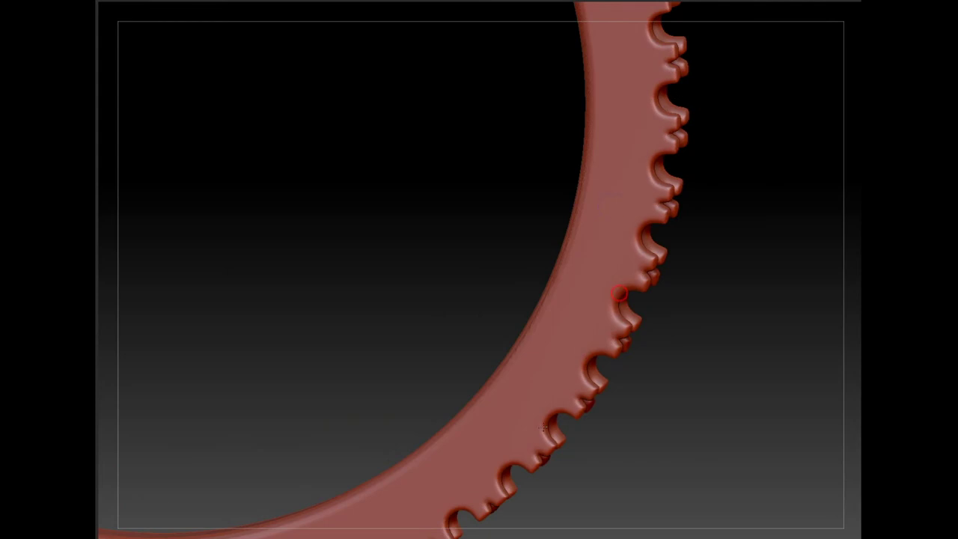
{"action": "right_click_drag", "start_coordinate": [620, 294], "coordinate": [565, 296]}
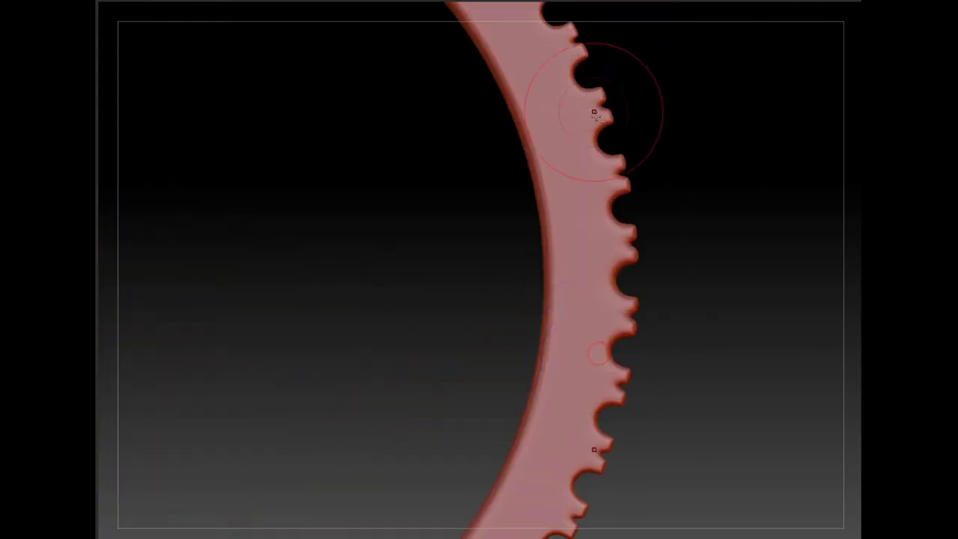
{"action": "mouse_move", "coordinate": [594, 112]}
{"action": "right_mouse_down", "text": "alt"}
{"action": "mouse_move", "coordinate": [611, 171]}
{"action": "mouse_move", "coordinate": [584, 262]}
{"action": "mouse_move", "coordinate": [614, 298]}
{"action": "mouse_move", "coordinate": [615, 248]}
{"action": "mouse_move", "coordinate": [676, 376]}
{"action": "mouse_move", "coordinate": [641, 321]}
{"action": "mouse_move", "coordinate": [650, 292]}
{"action": "mouse_move", "coordinate": [695, 330]}
{"action": "mouse_move", "coordinate": [651, 314]}
{"action": "mouse_move", "coordinate": [591, 358]}
{"action": "right_mouse_up", "text": "alt"}
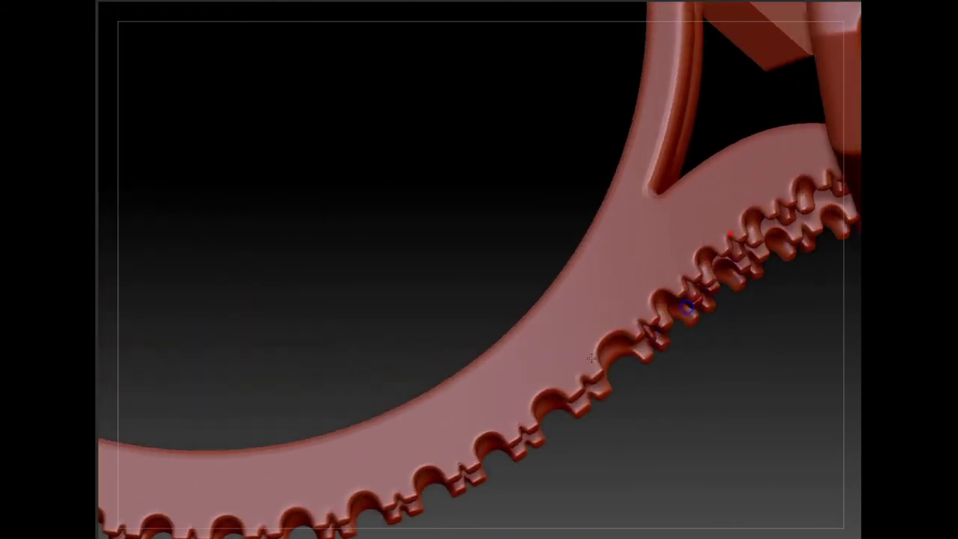
{"action": "right_click_drag", "start_coordinate": [433, 445], "coordinate": [449, 406], "text": "alt"}
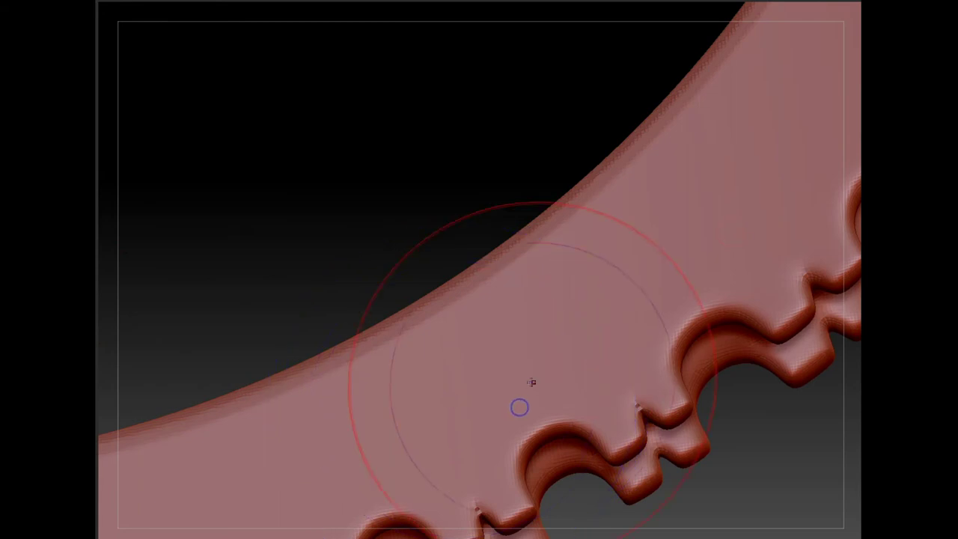
{"action": "mouse_move", "coordinate": [517, 406]}
{"action": "right_mouse_down"}
{"action": "mouse_move", "coordinate": [463, 443]}
{"action": "mouse_move", "coordinate": [500, 389]}
{"action": "mouse_move", "coordinate": [476, 411]}
{"action": "mouse_move", "coordinate": [491, 384]}
{"action": "mouse_move", "coordinate": [445, 427]}
{"action": "right_mouse_up"}
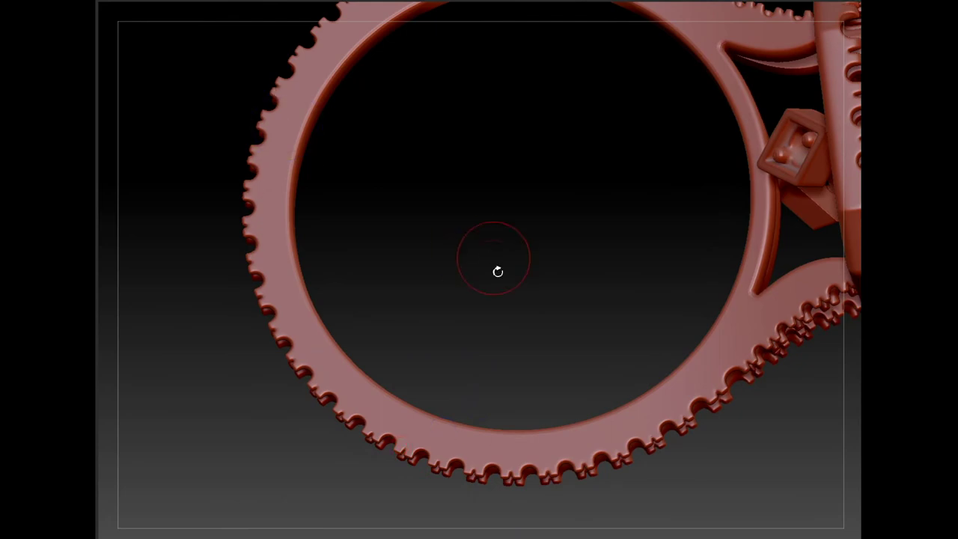
Face the diamond gallery piece straight on, then zoom onto the band's right side.
{"action": "mouse_move", "coordinate": [492, 261]}
{"action": "right_mouse_down"}
{"action": "mouse_move", "coordinate": [449, 114]}
{"action": "mouse_move", "coordinate": [569, 187]}
{"action": "mouse_move", "coordinate": [606, 187]}
{"action": "mouse_move", "coordinate": [606, 261]}
{"action": "mouse_move", "coordinate": [650, 195]}
{"action": "mouse_move", "coordinate": [632, 212]}
{"action": "mouse_move", "coordinate": [494, 264]}
{"action": "mouse_move", "coordinate": [588, 297]}
{"action": "mouse_move", "coordinate": [469, 285]}
{"action": "mouse_move", "coordinate": [386, 387]}
{"action": "mouse_move", "coordinate": [471, 251]}
{"action": "mouse_move", "coordinate": [466, 261]}
{"action": "mouse_move", "coordinate": [629, 308]}
{"action": "mouse_move", "coordinate": [566, 303]}
{"action": "mouse_move", "coordinate": [626, 301]}
{"action": "mouse_move", "coordinate": [635, 246]}
{"action": "right_mouse_up"}
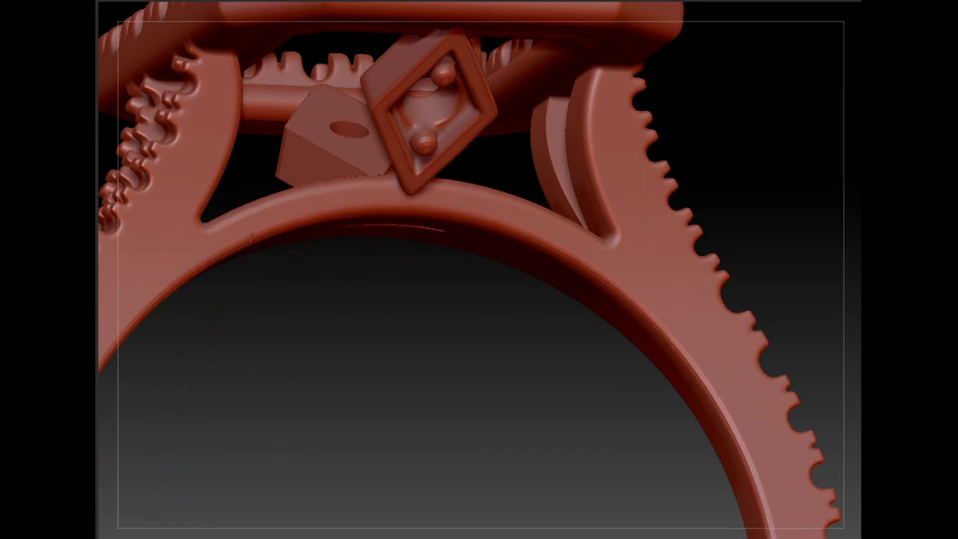
{"action": "left_click_drag", "start_coordinate": [488, 93], "coordinate": [424, 47]}
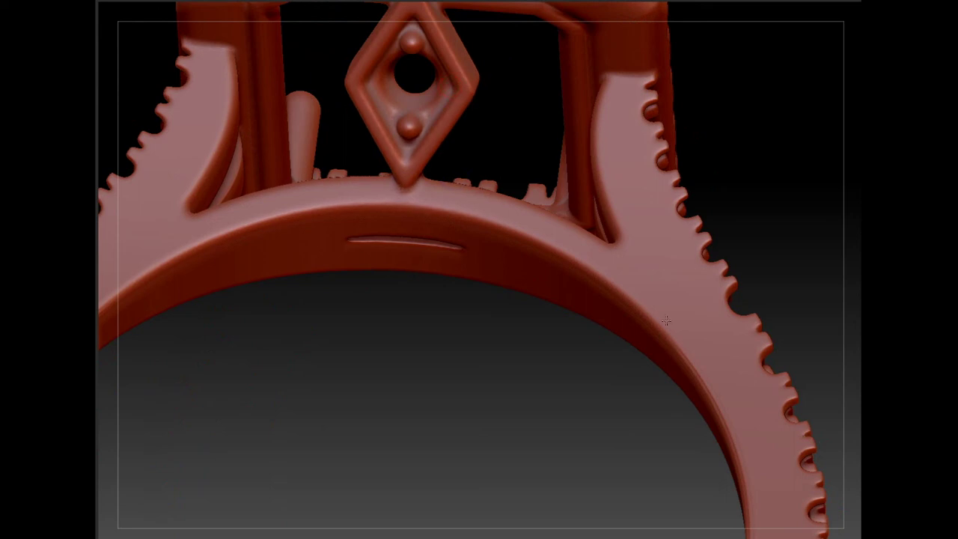
{"action": "left_click_drag", "start_coordinate": [717, 432], "coordinate": [656, 301], "text": "alt"}
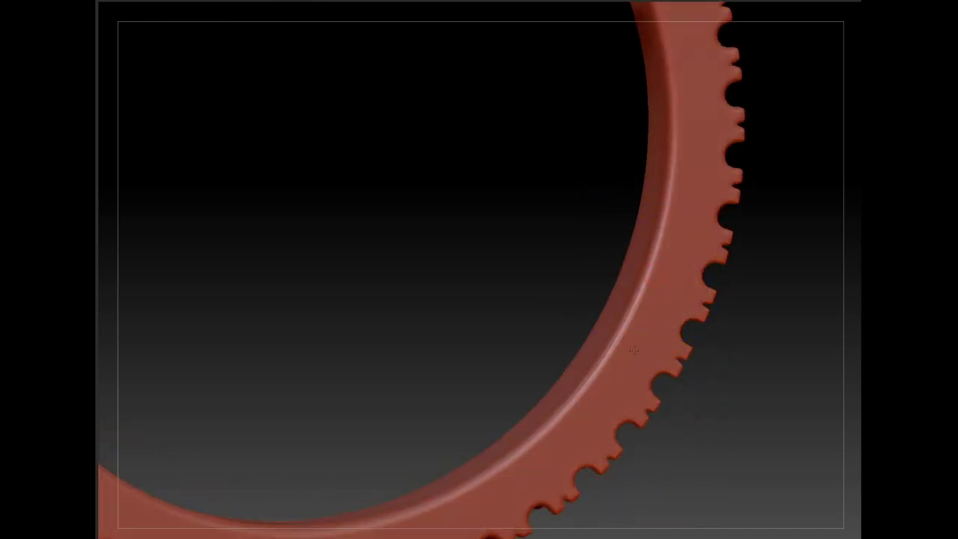
Orbit and pan the ring upright so the toothed band arcs across beside the face-on halo frame.
{"action": "left_click_drag", "start_coordinate": [577, 301], "coordinate": [606, 299]}
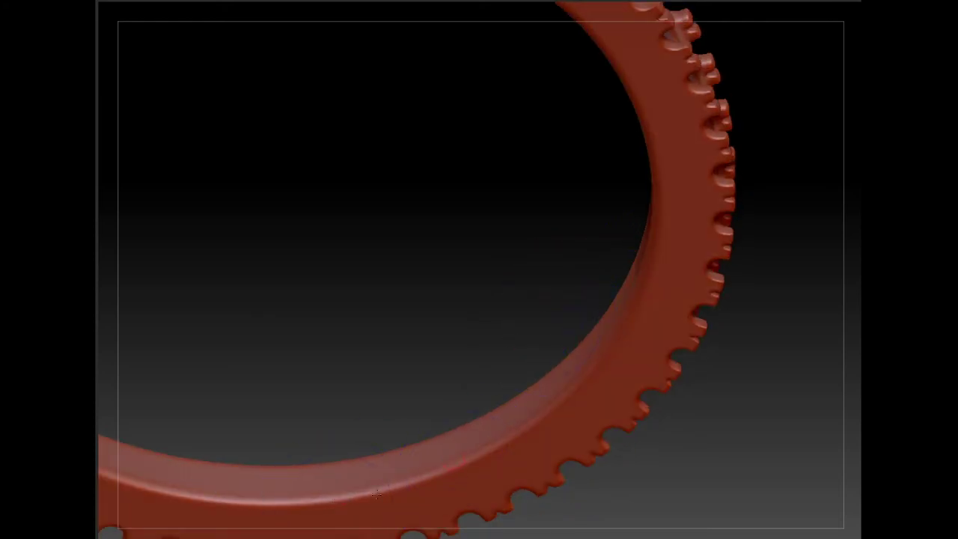
{"action": "mouse_move", "coordinate": [635, 207]}
{"action": "left_mouse_down"}
{"action": "mouse_move", "coordinate": [654, 341]}
{"action": "mouse_move", "coordinate": [716, 352]}
{"action": "mouse_move", "coordinate": [684, 295]}
{"action": "mouse_move", "coordinate": [728, 329]}
{"action": "mouse_move", "coordinate": [698, 287]}
{"action": "mouse_move", "coordinate": [718, 291]}
{"action": "left_mouse_up"}
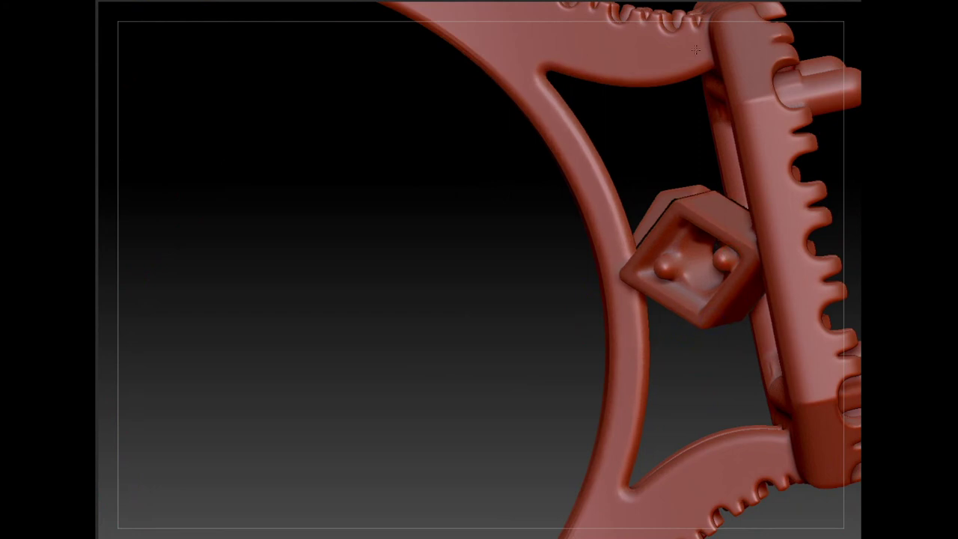
{"action": "left_click_drag", "start_coordinate": [761, 444], "coordinate": [749, 262], "text": "alt"}
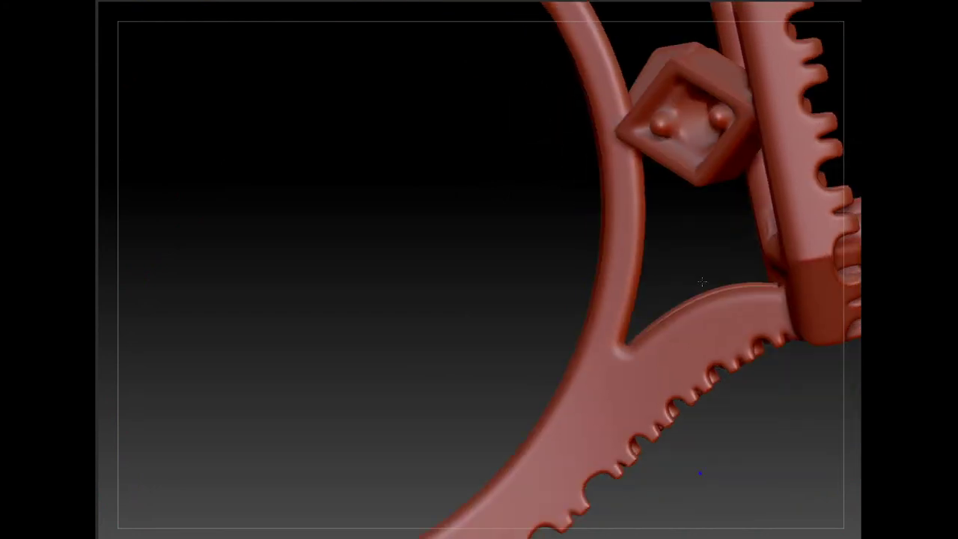
{"action": "mouse_move", "coordinate": [585, 370]}
{"action": "left_mouse_down"}
{"action": "mouse_move", "coordinate": [607, 360]}
{"action": "mouse_move", "coordinate": [515, 315]}
{"action": "left_mouse_up"}
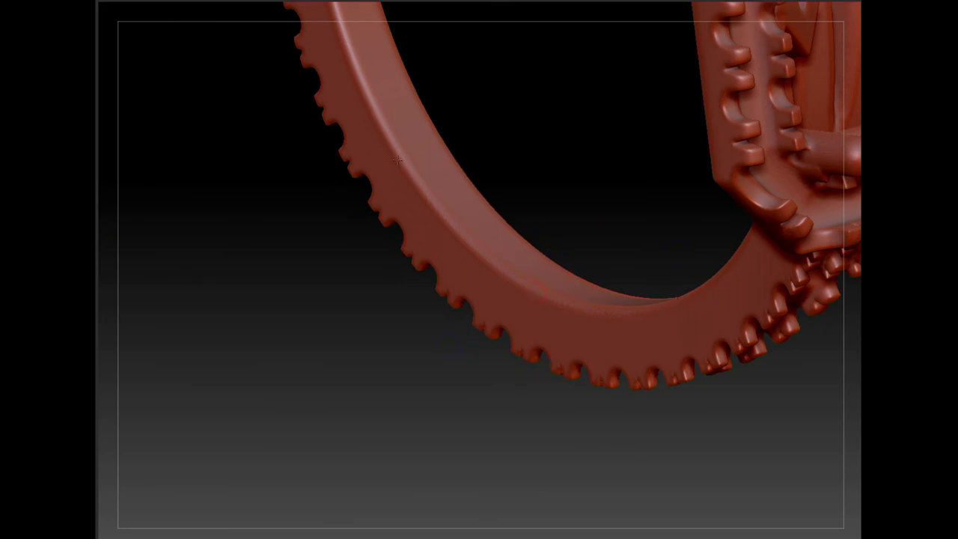
{"action": "left_click_drag", "start_coordinate": [586, 303], "coordinate": [634, 326]}
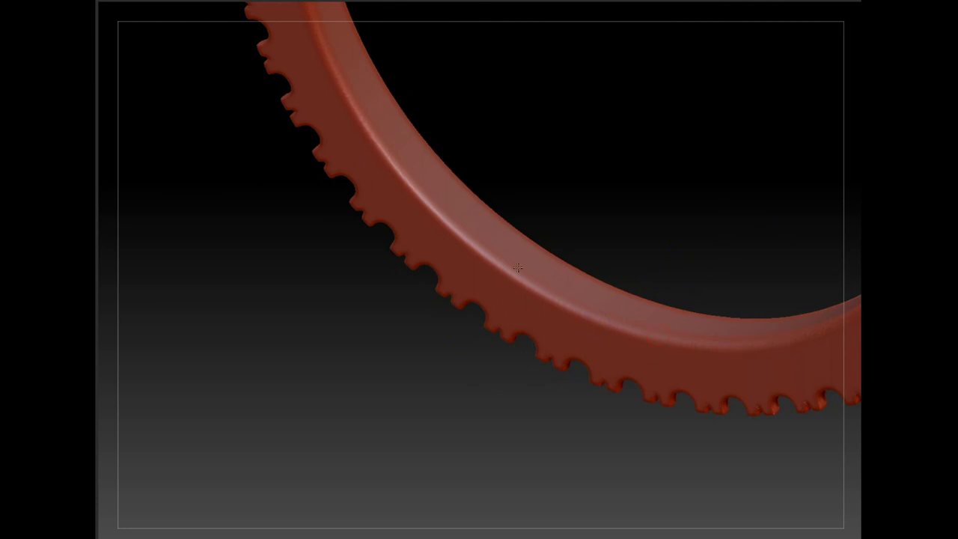
{"action": "mouse_move", "coordinate": [517, 267]}
{"action": "left_mouse_down"}
{"action": "mouse_move", "coordinate": [415, 175]}
{"action": "mouse_move", "coordinate": [487, 273]}
{"action": "mouse_move", "coordinate": [505, 259]}
{"action": "mouse_move", "coordinate": [490, 316]}
{"action": "left_mouse_up"}
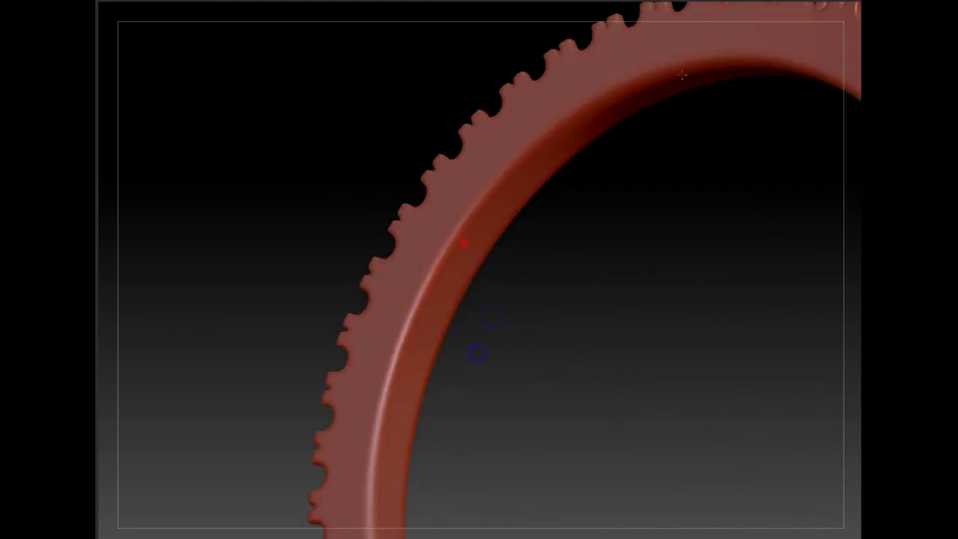
{"action": "mouse_move", "coordinate": [556, 137]}
{"action": "left_mouse_down"}
{"action": "mouse_move", "coordinate": [645, 267]}
{"action": "mouse_move", "coordinate": [677, 288]}
{"action": "mouse_move", "coordinate": [558, 256]}
{"action": "left_mouse_up"}
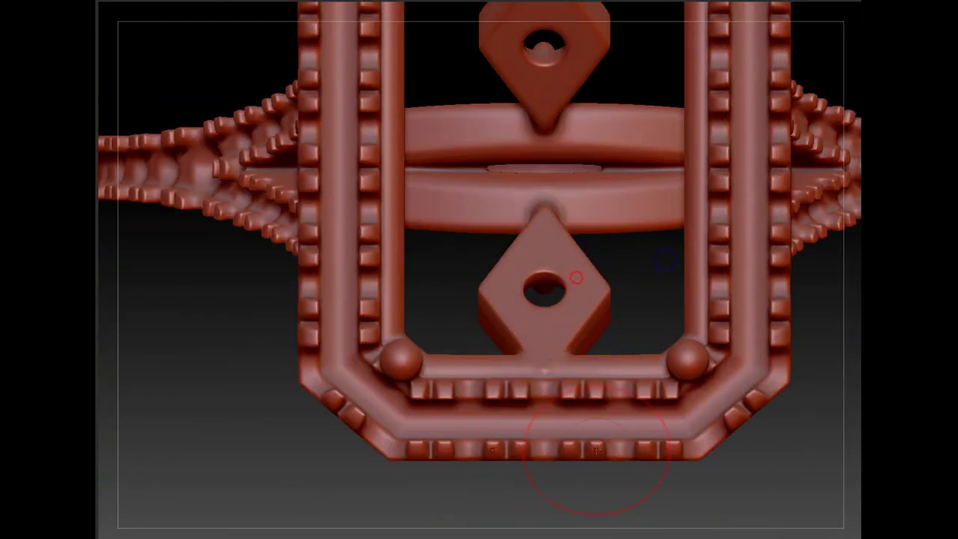
Orbit obliquely under the halo to frame the bead-studded holed diamond gallery piece above the band.
{"action": "mouse_move", "coordinate": [576, 277]}
{"action": "left_mouse_down"}
{"action": "mouse_move", "coordinate": [533, 267]}
{"action": "mouse_move", "coordinate": [555, 315]}
{"action": "left_mouse_up"}
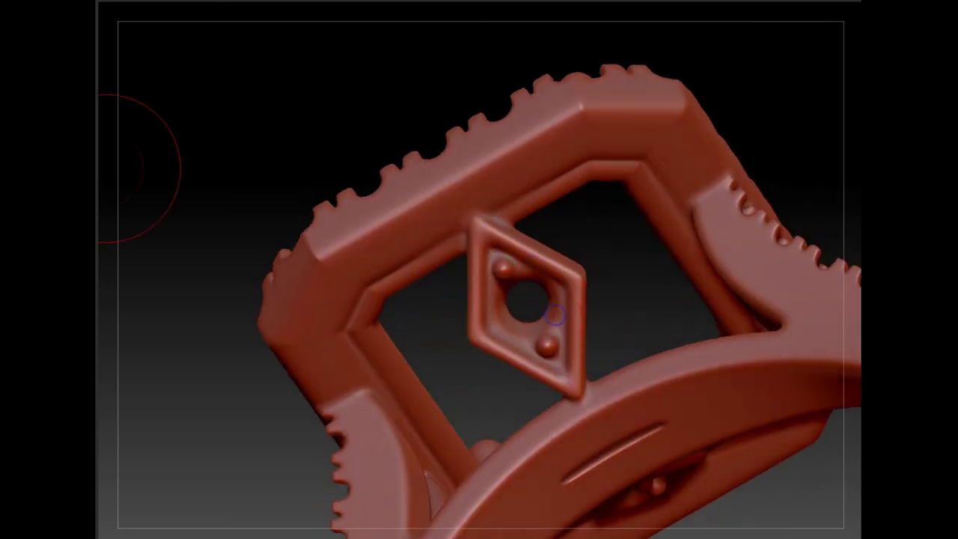
{"action": "left_click", "coordinate": [51, 16]}
{"action": "mouse_move", "coordinate": [566, 214]}
{"action": "left_mouse_down"}
{"action": "mouse_move", "coordinate": [527, 253]}
{"action": "mouse_move", "coordinate": [513, 242]}
{"action": "mouse_move", "coordinate": [569, 258]}
{"action": "left_mouse_up"}
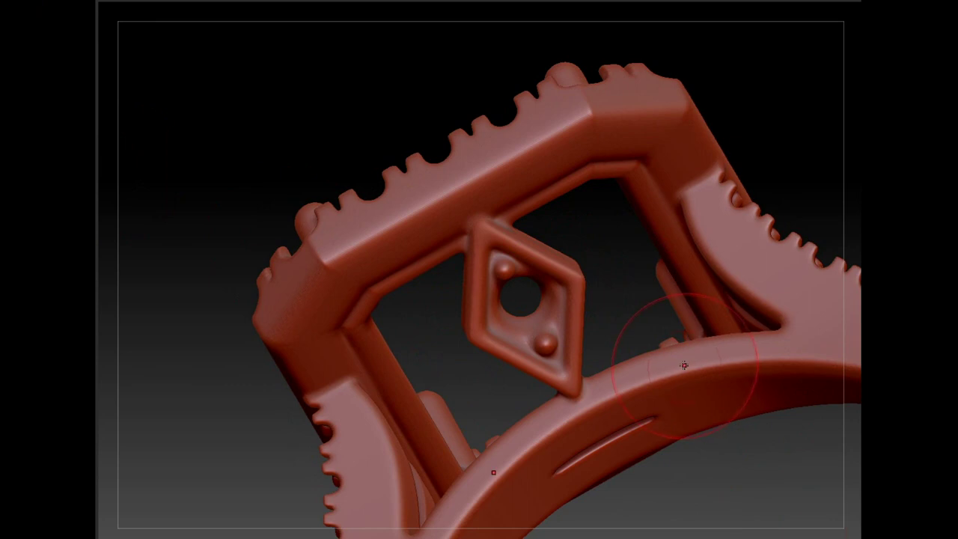
{"action": "key", "text": "super"}
{"action": "key", "text": "super"}
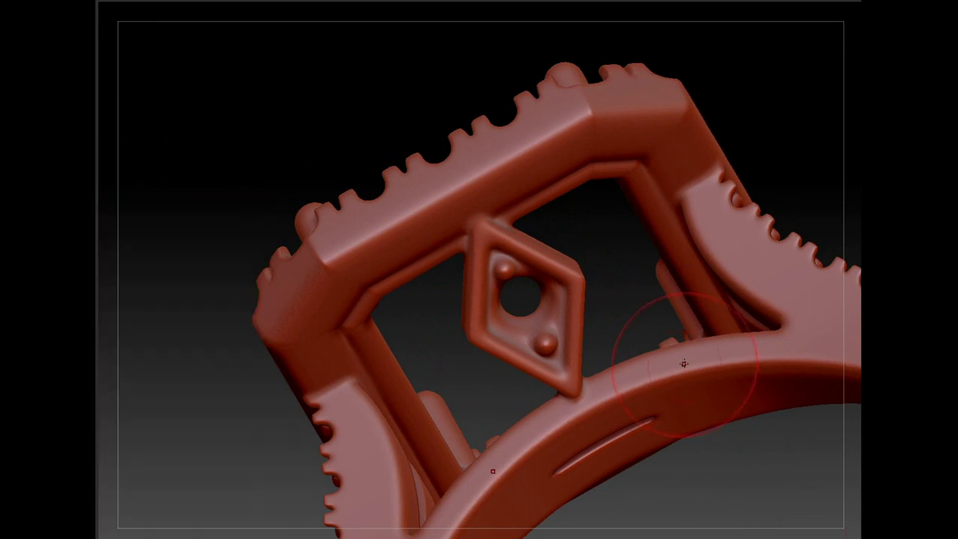